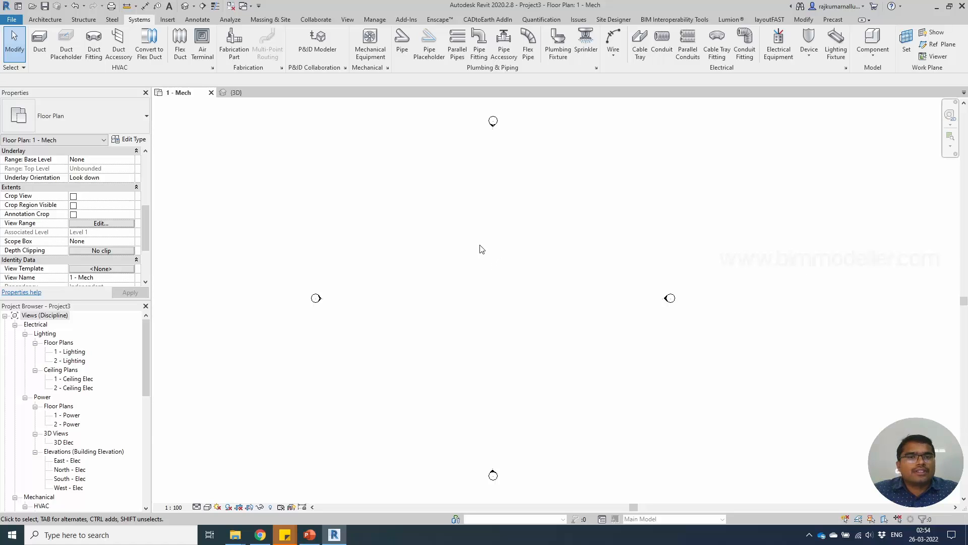
Step: Start the Pipe command and examine the diameters available for the Standard pipe type
click(402, 45)
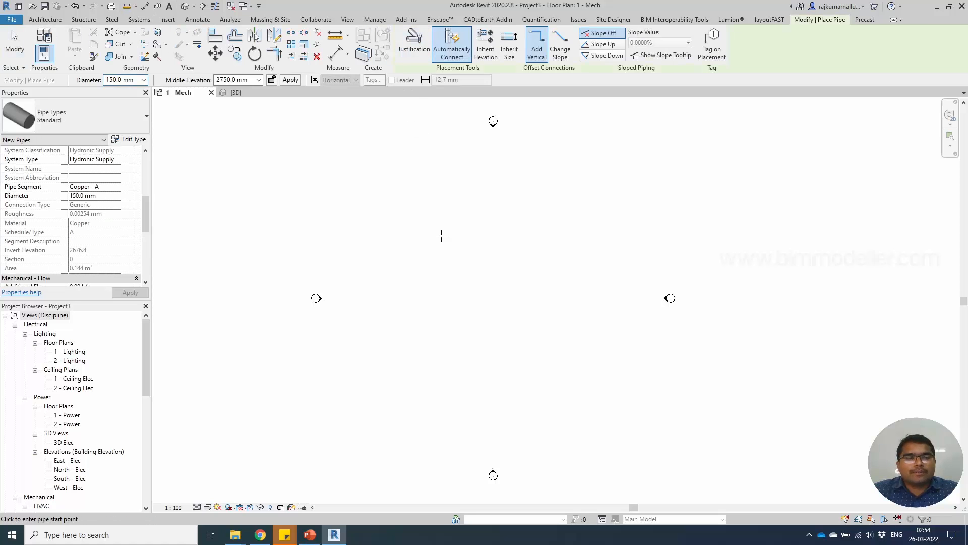
click(144, 79)
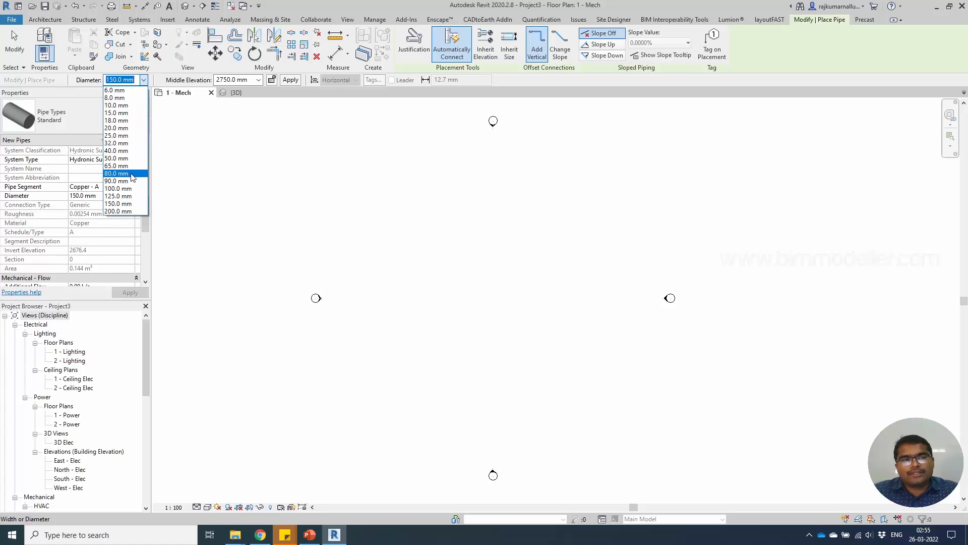
click(143, 81)
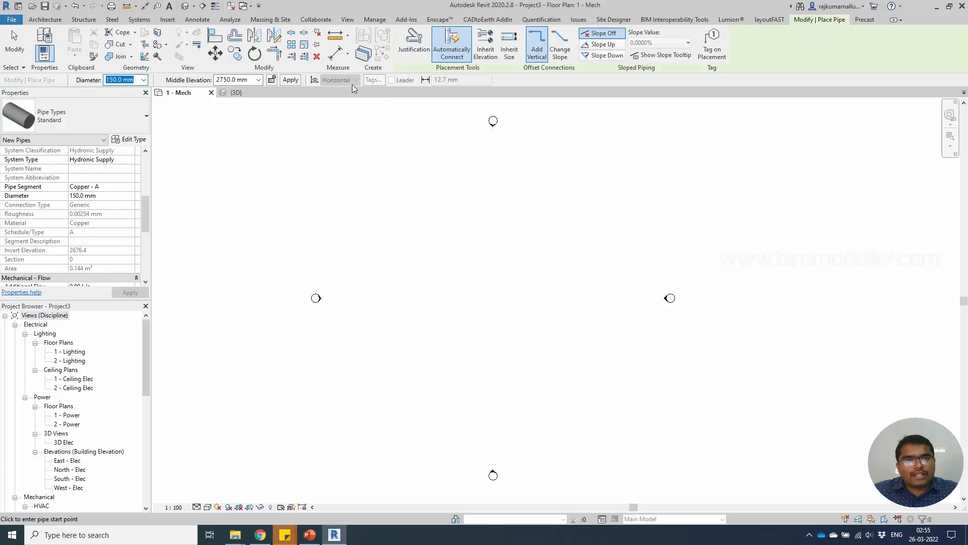
Step: Try the Chilled Water pipe type for the new pipe, and return it to Standard
click(85, 120)
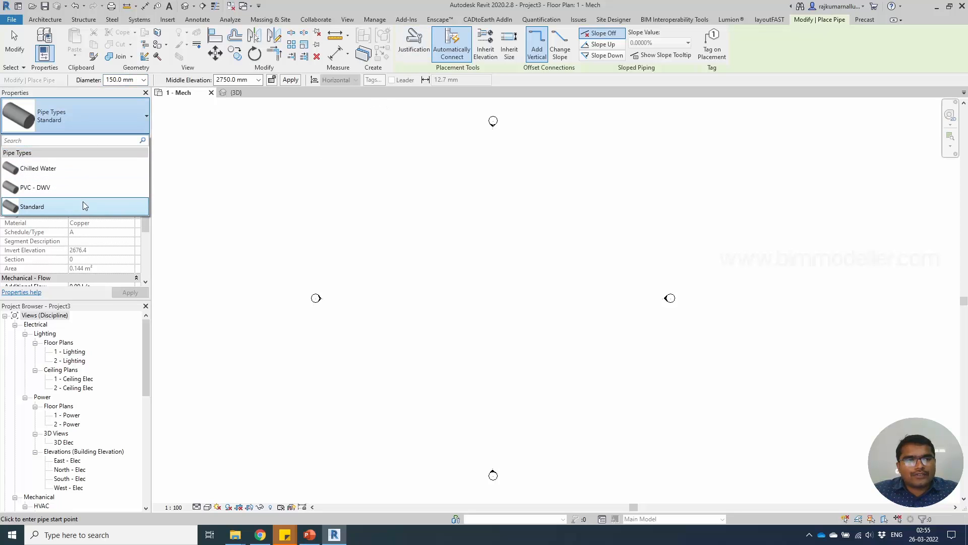
click(89, 168)
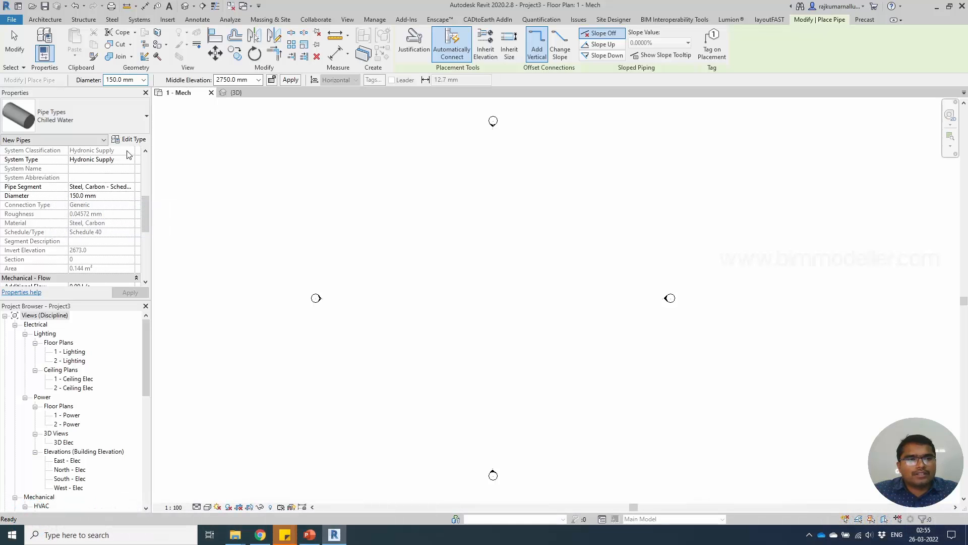
click(83, 120)
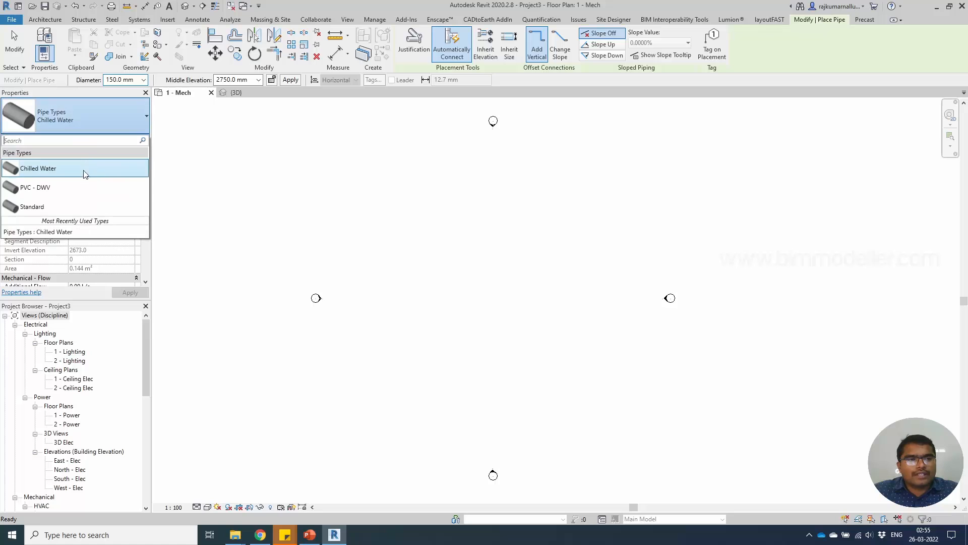
click(75, 207)
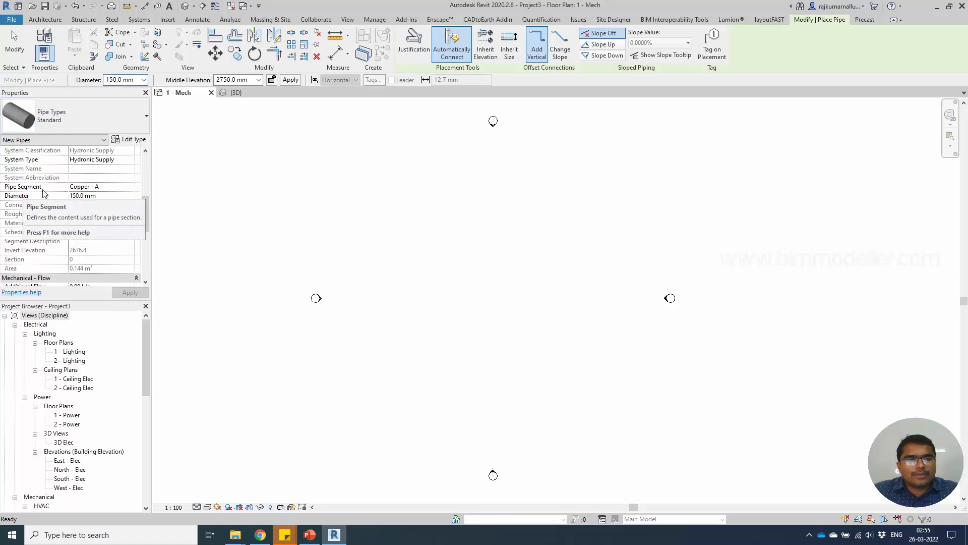
Step: Check the Standard pipe type's diameter choices for a missing size, and leave the Pipe command
click(143, 80)
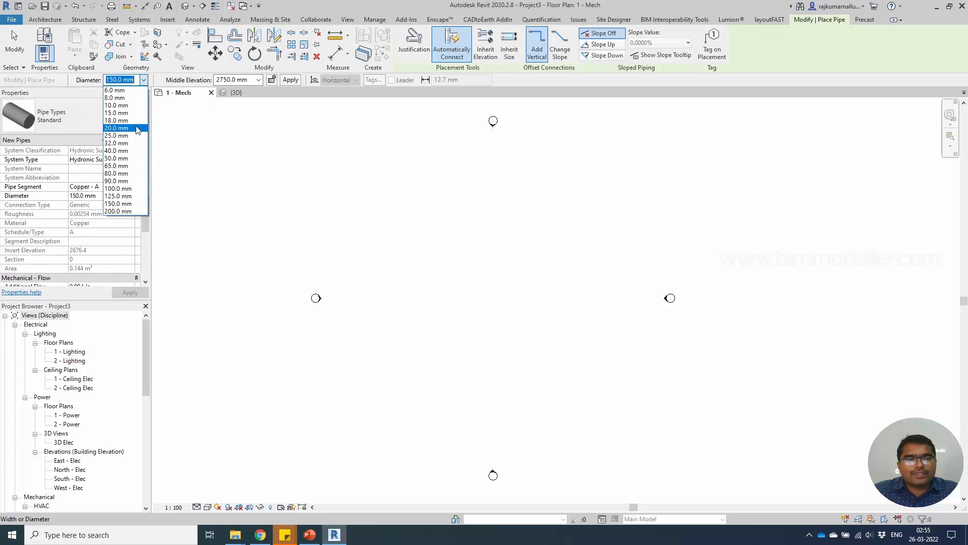
click(143, 79)
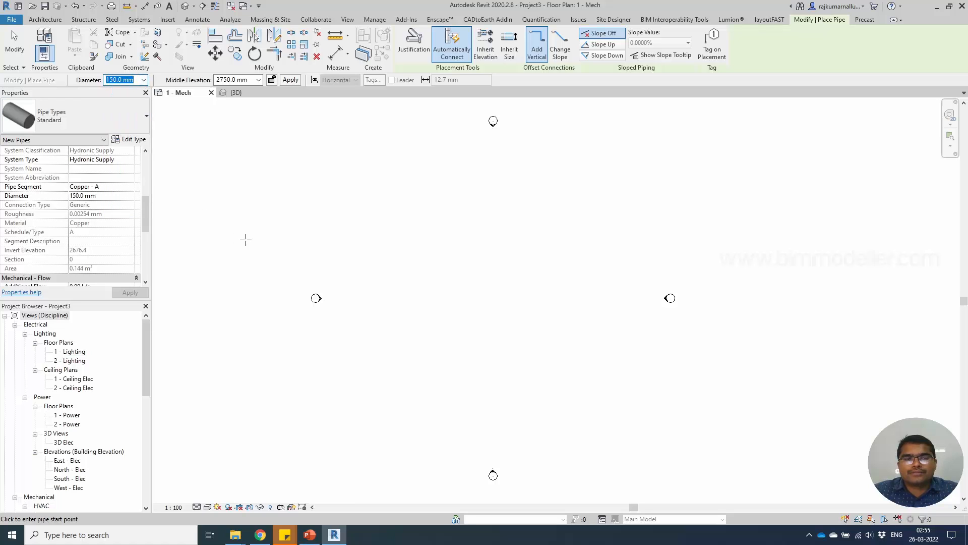
key(Escape)
key(Escape)
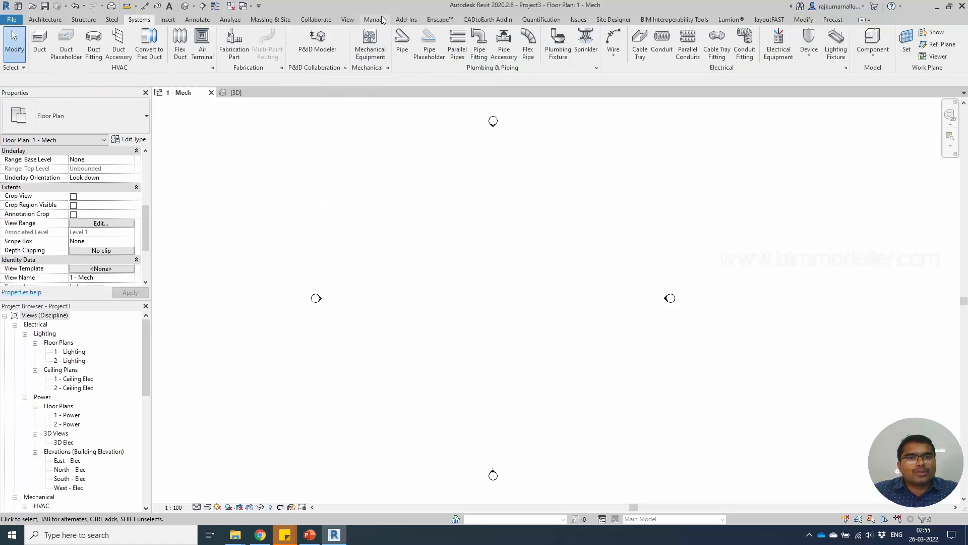
Step: Open the Mechanical Settings at the Segments and Sizes page of the Pipe Settings
click(381, 20)
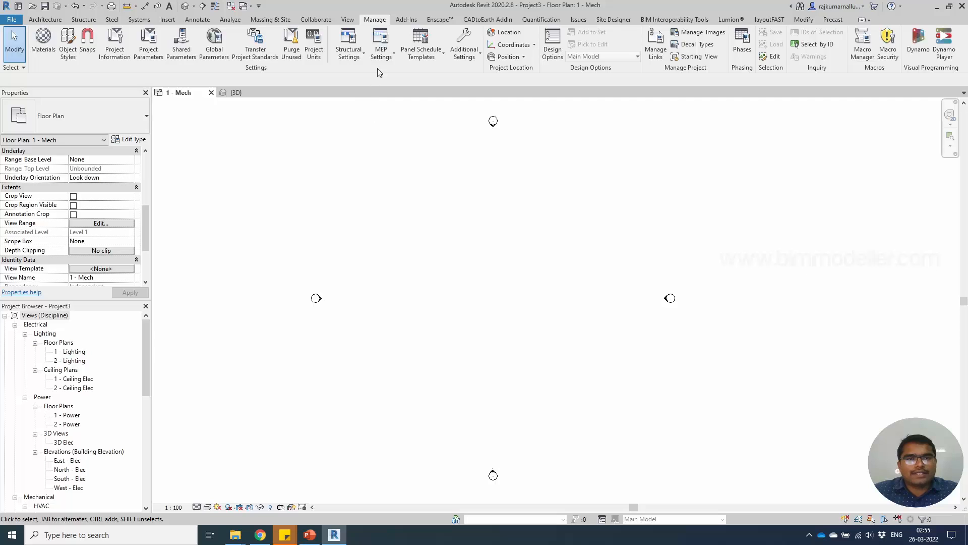
click(382, 56)
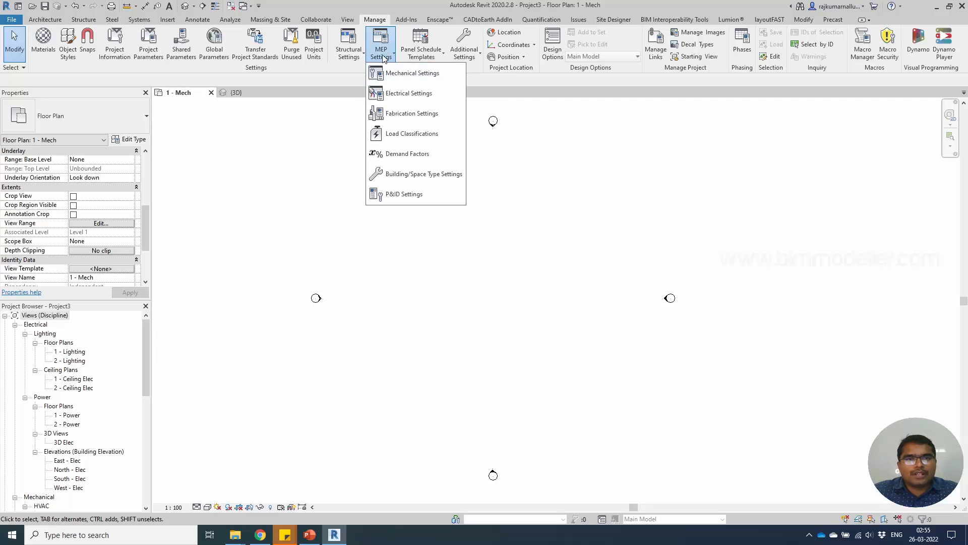
click(382, 57)
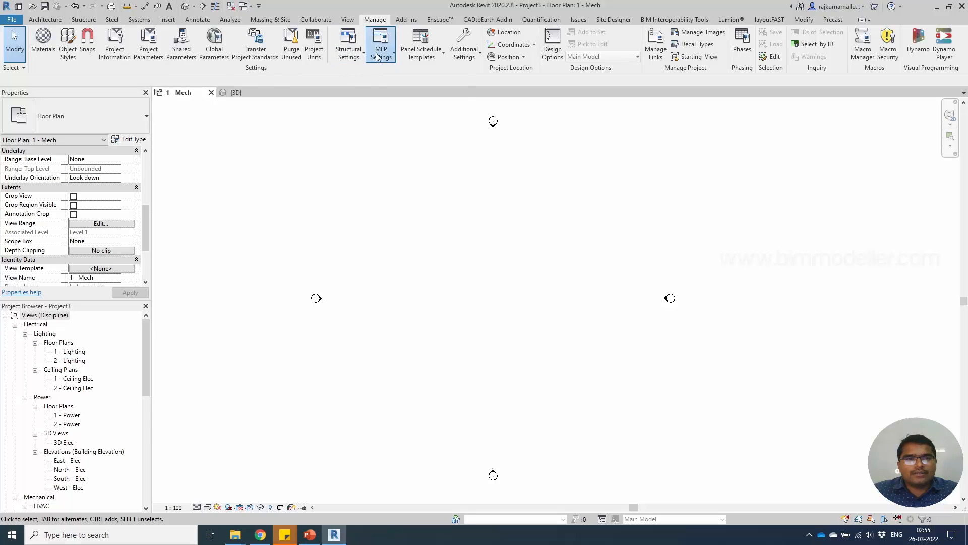
click(379, 57)
click(383, 71)
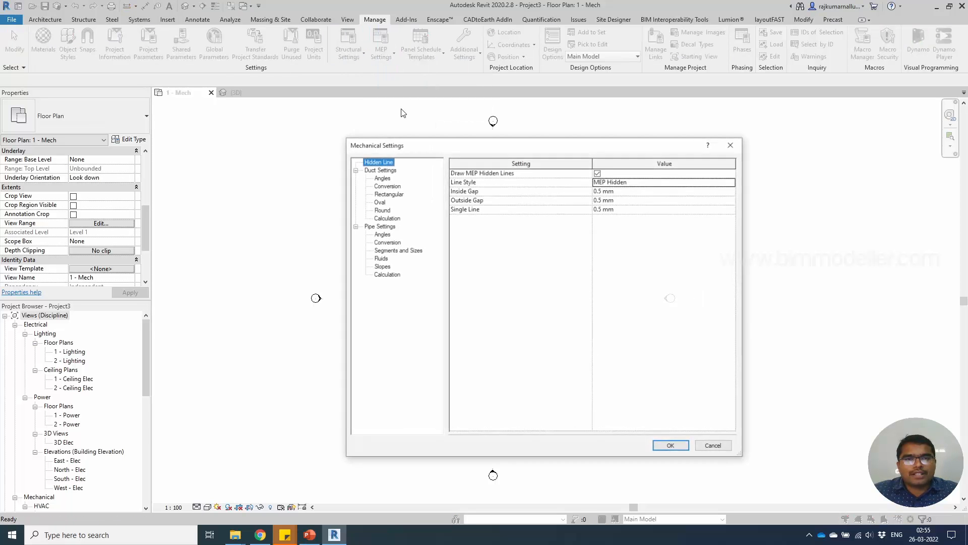
click(388, 226)
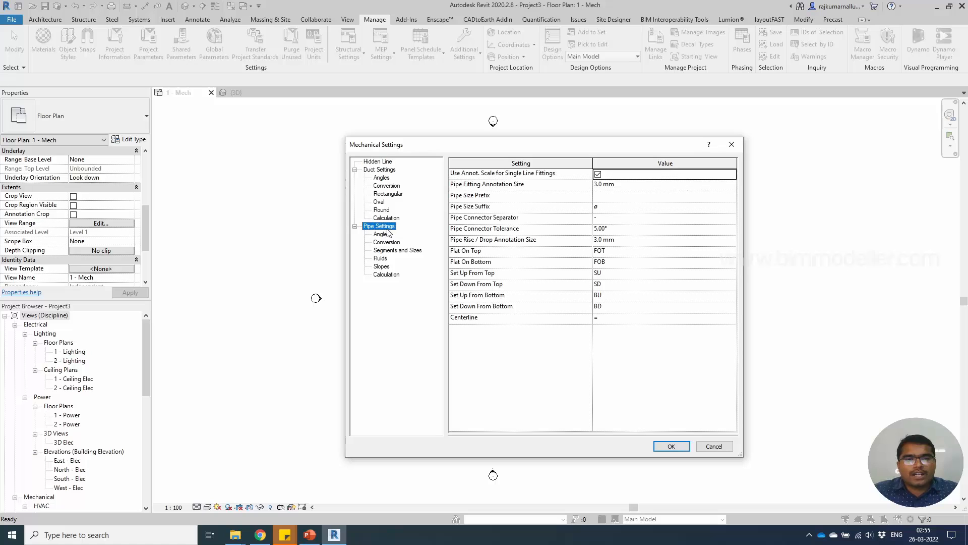
click(387, 250)
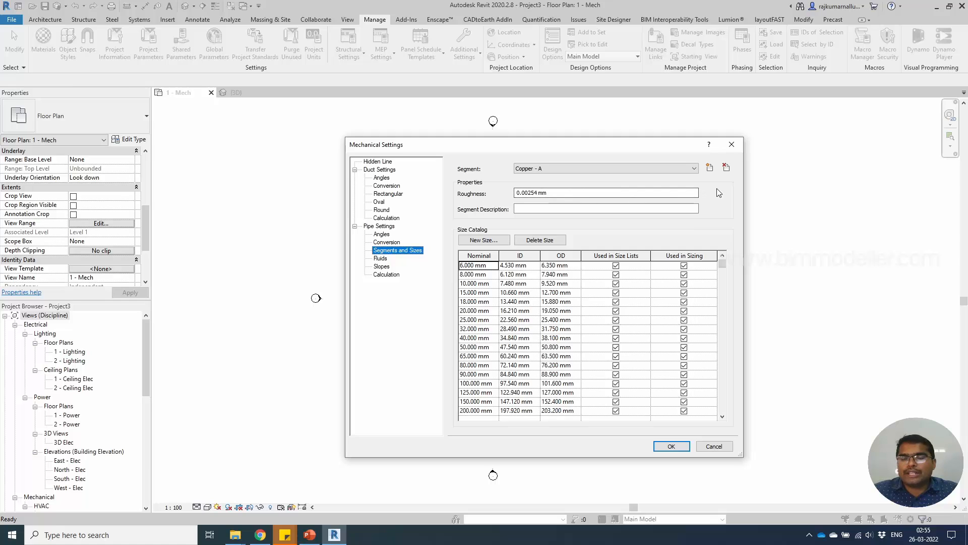
Step: Examine the available pipe segments and look through the size catalog of the Copper - A segment
click(690, 168)
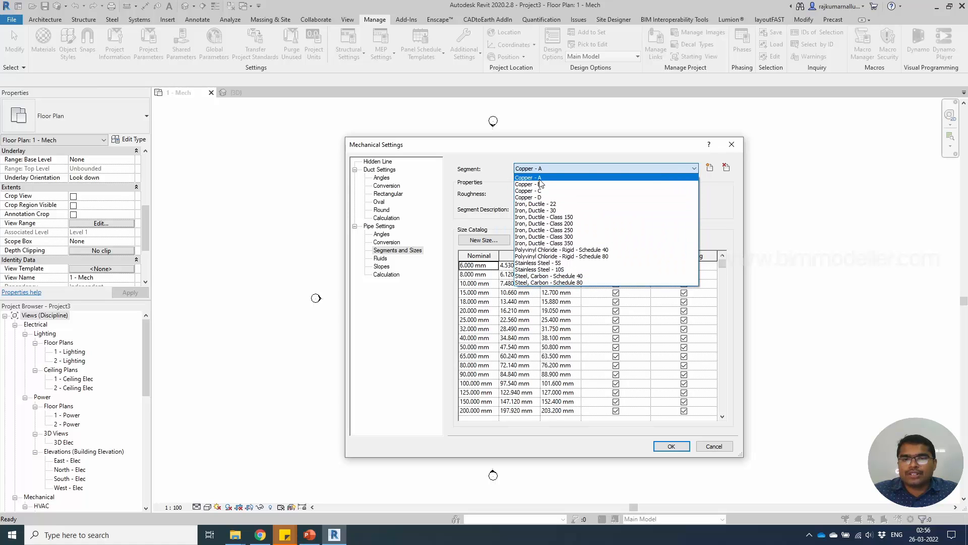
click(500, 174)
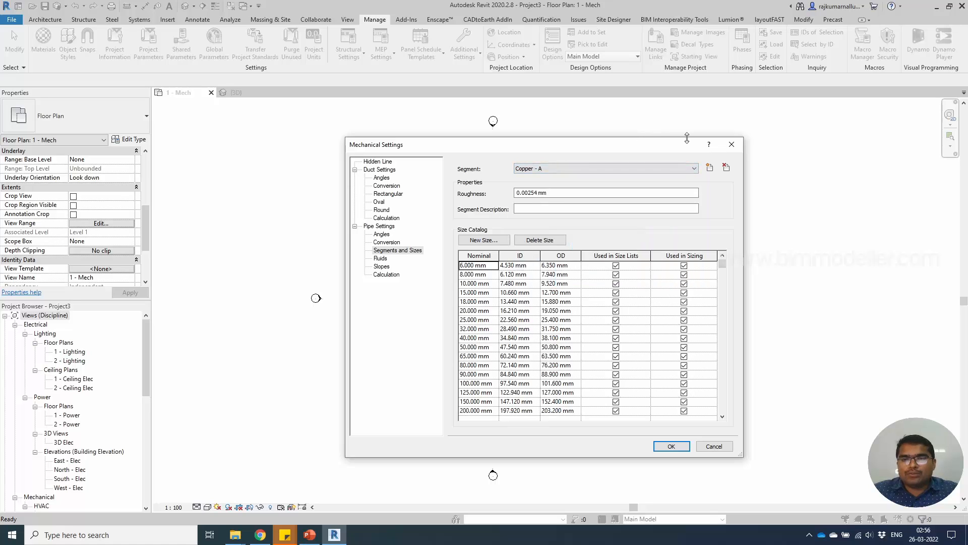
scroll(595, 359, down, 2)
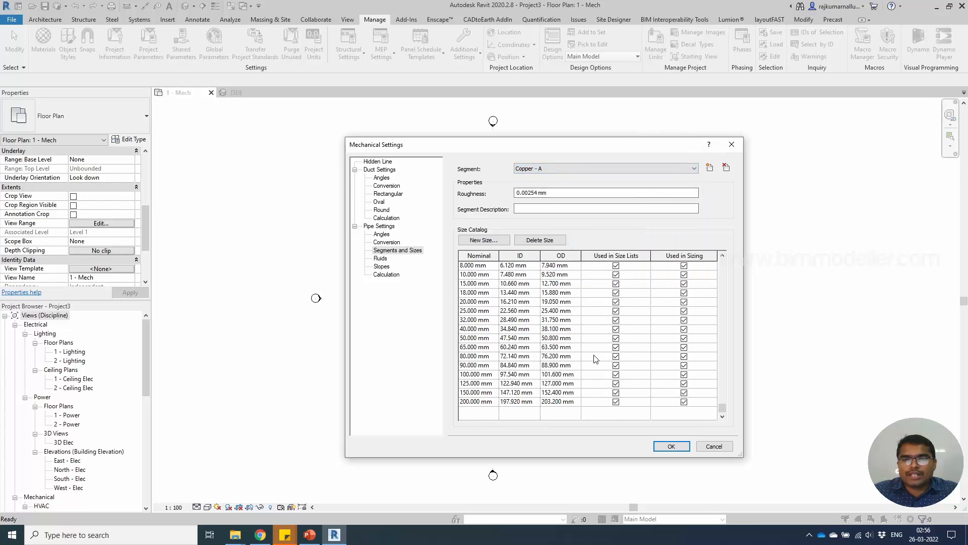
scroll(521, 402, up, 1)
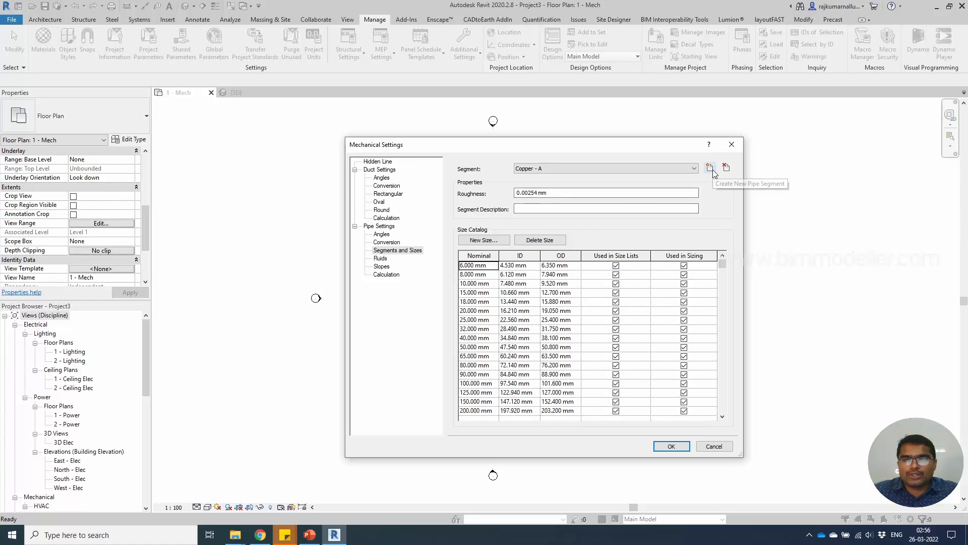
click(710, 170)
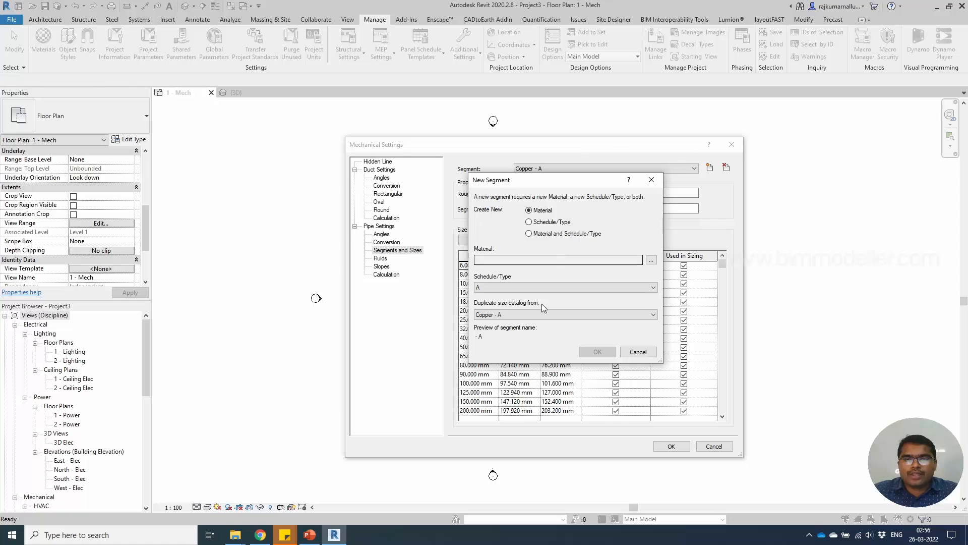
click(502, 316)
click(502, 315)
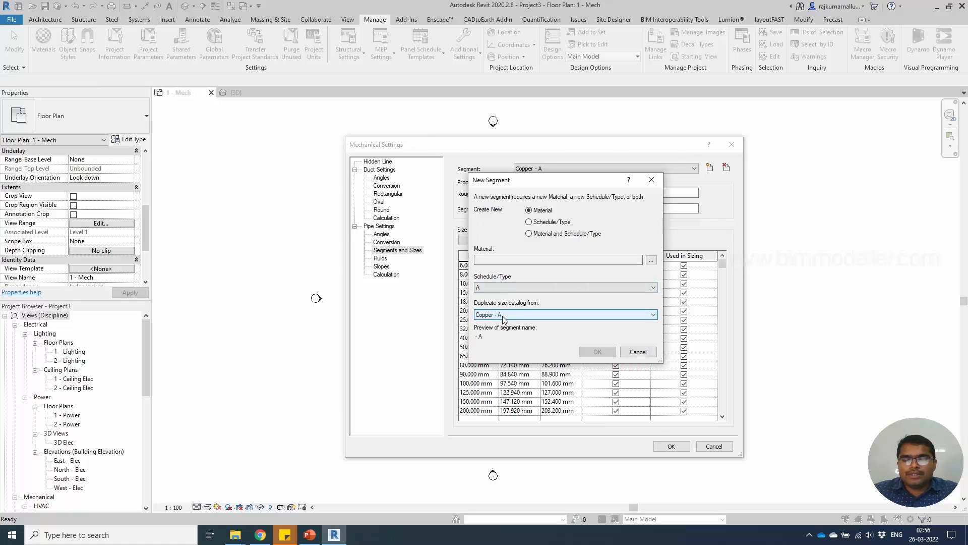
click(636, 352)
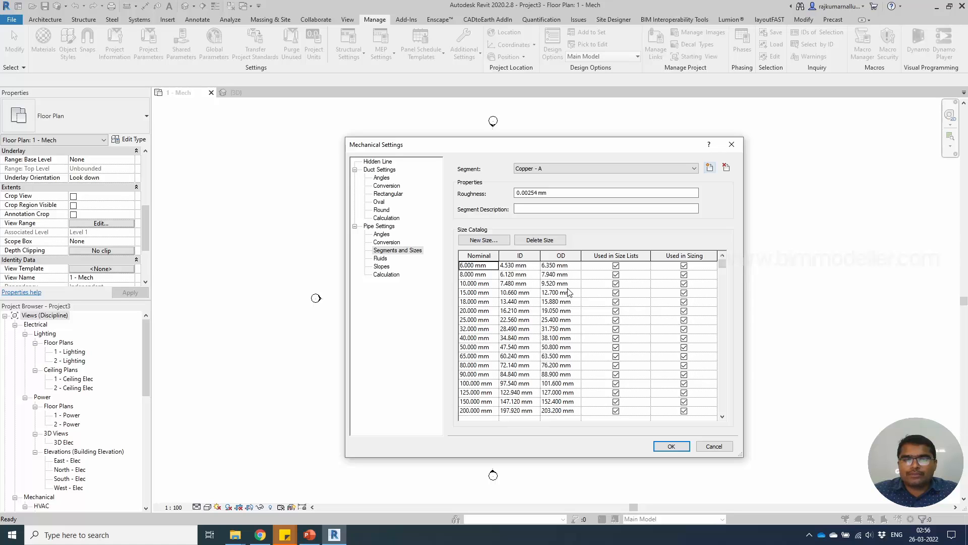
Step: Define a new Copper - A pipe size with nominal diameter 22 mm, inside diameter 22.1 mm and outside diameter 22 mm
click(495, 241)
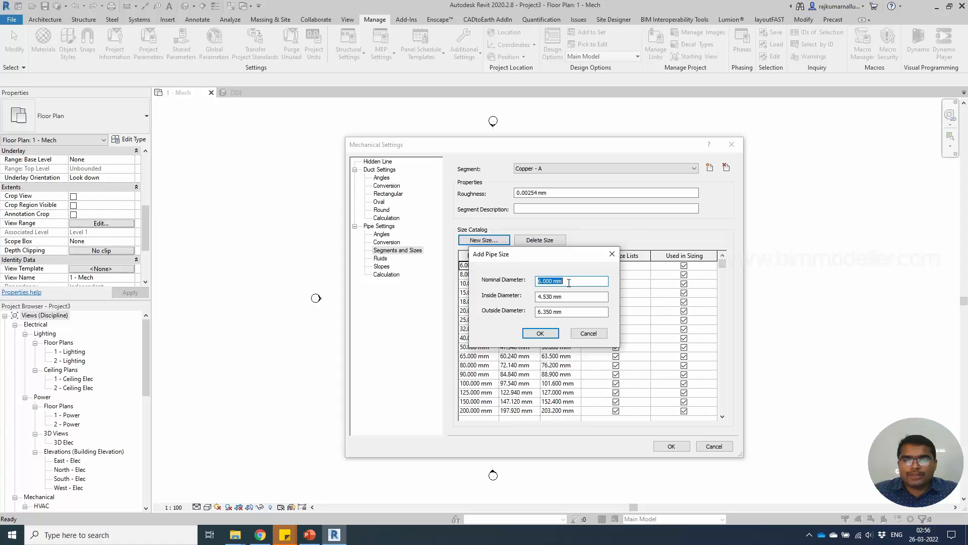
text(22)
double_click(548, 297)
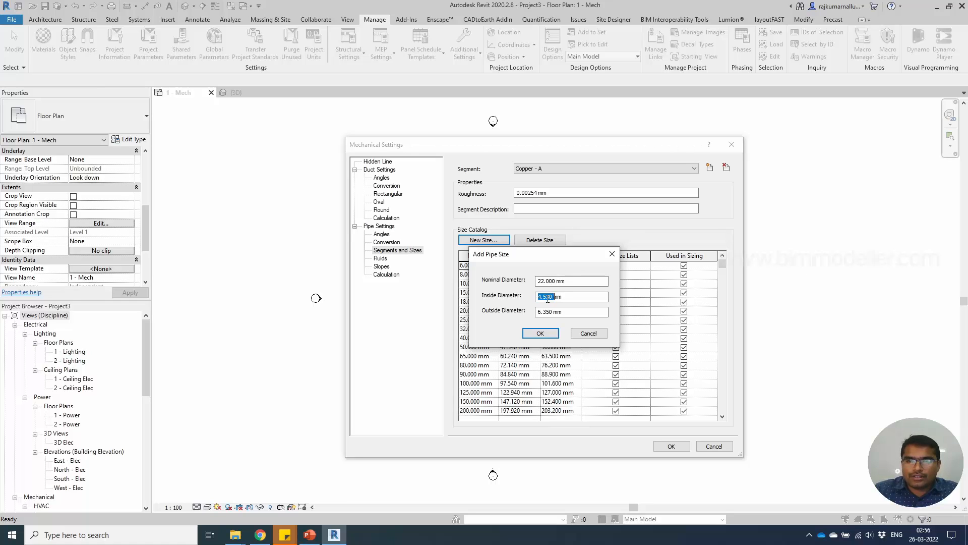
text(22)
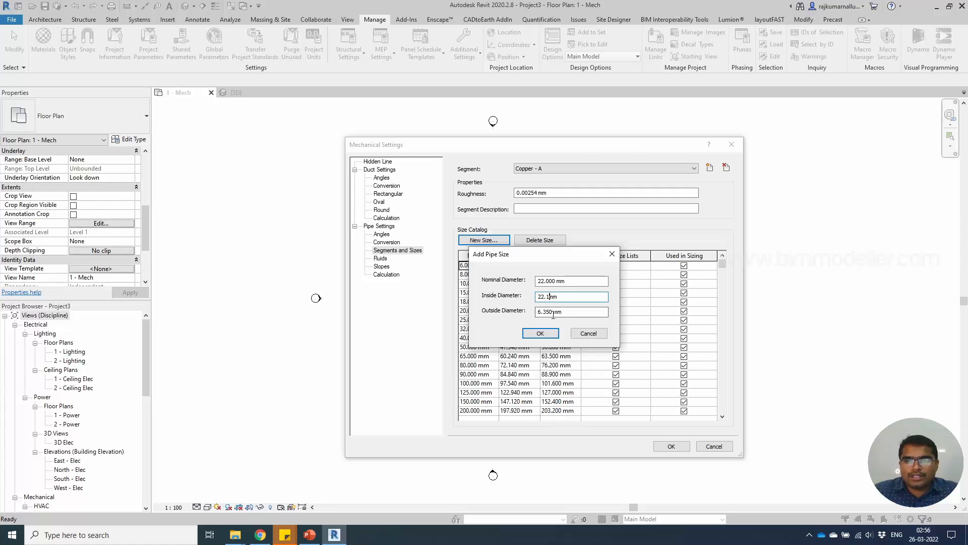
click(553, 312)
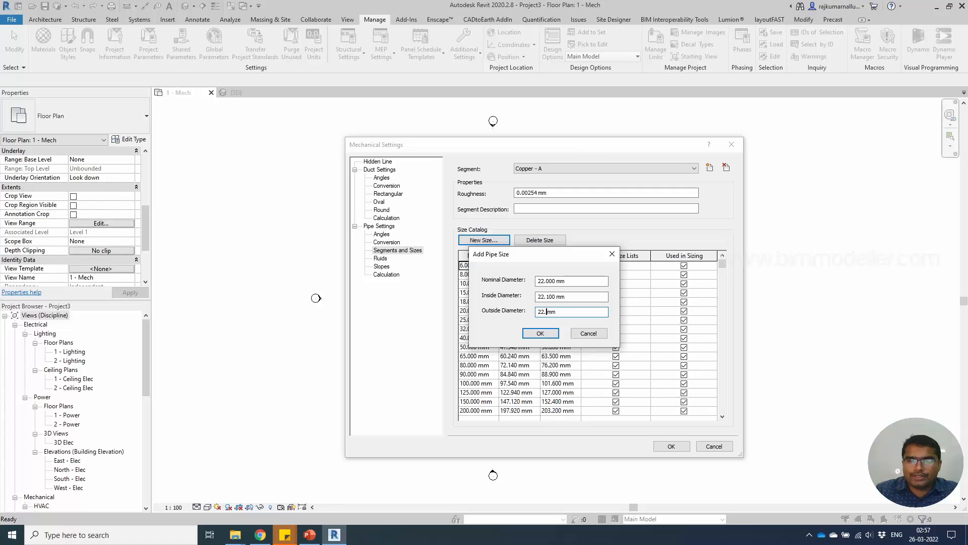
text(22)
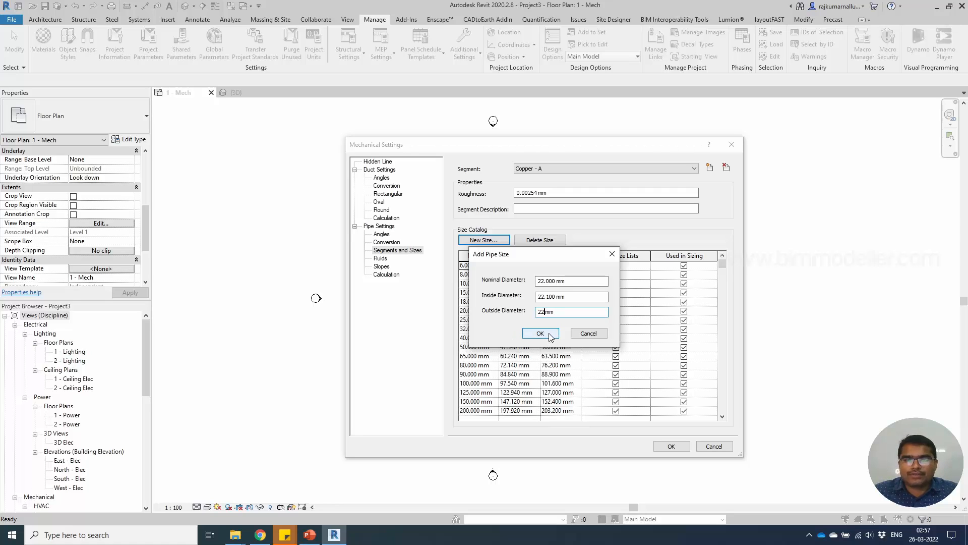
Step: Set the new size's inside diameter to 19.9 mm, add it to the size catalog and accept the mechanical settings
click(550, 296)
click(549, 296)
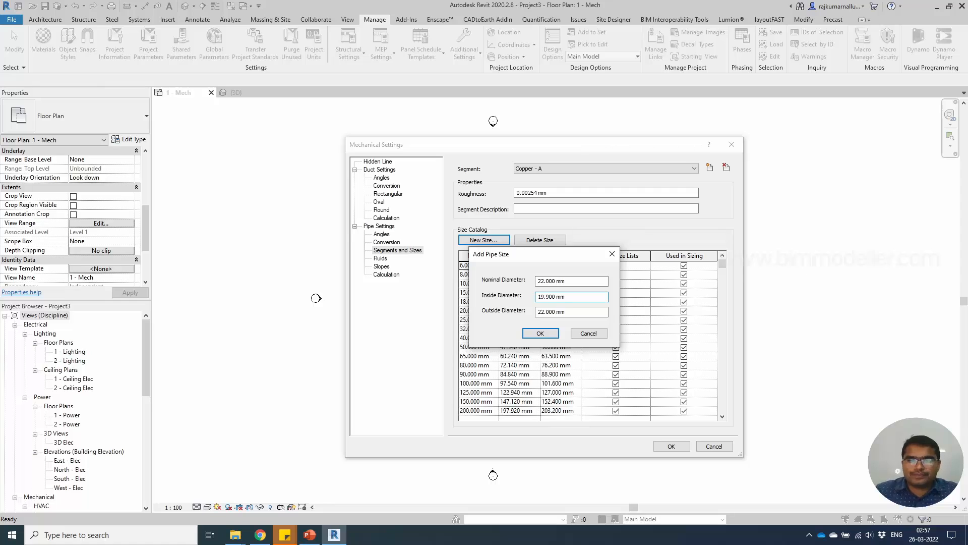
click(559, 313)
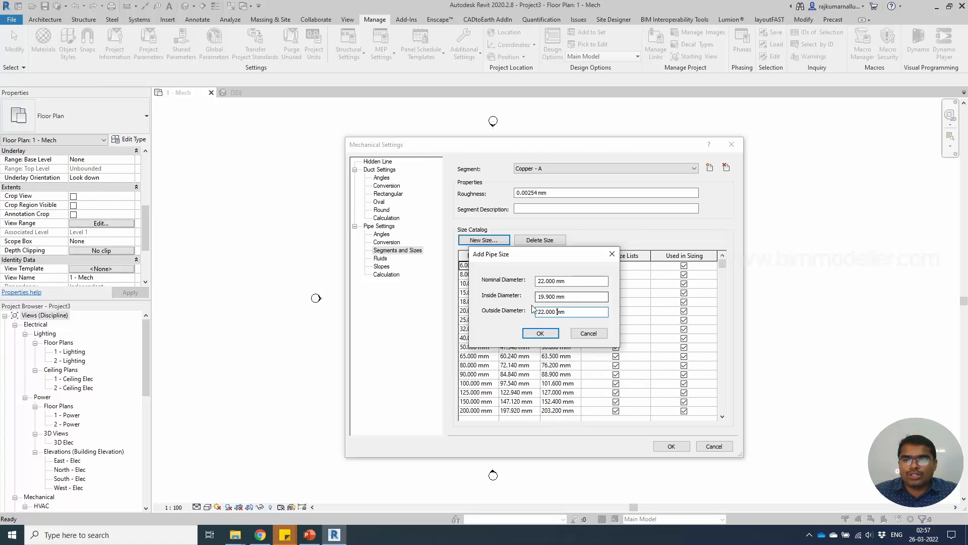
click(540, 333)
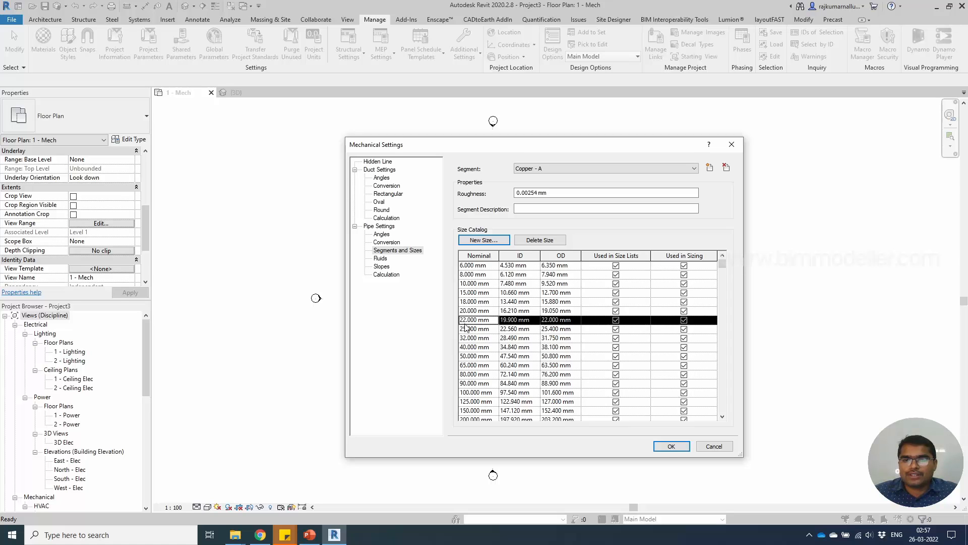
click(668, 446)
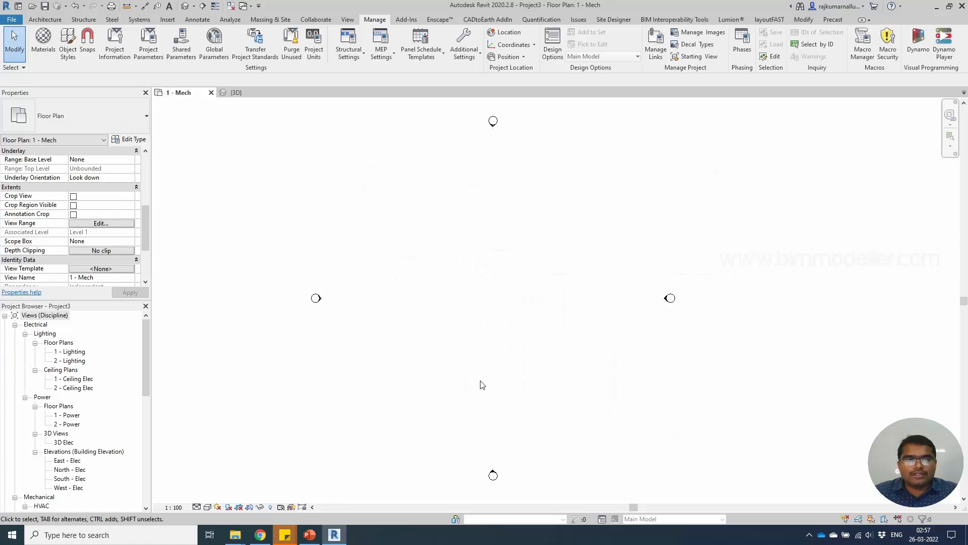
Step: Draw a 22 mm Standard pipe in the plan with a horizontal leg about 7000 mm long and a shorter perpendicular leg running down from its right end
click(139, 19)
click(401, 43)
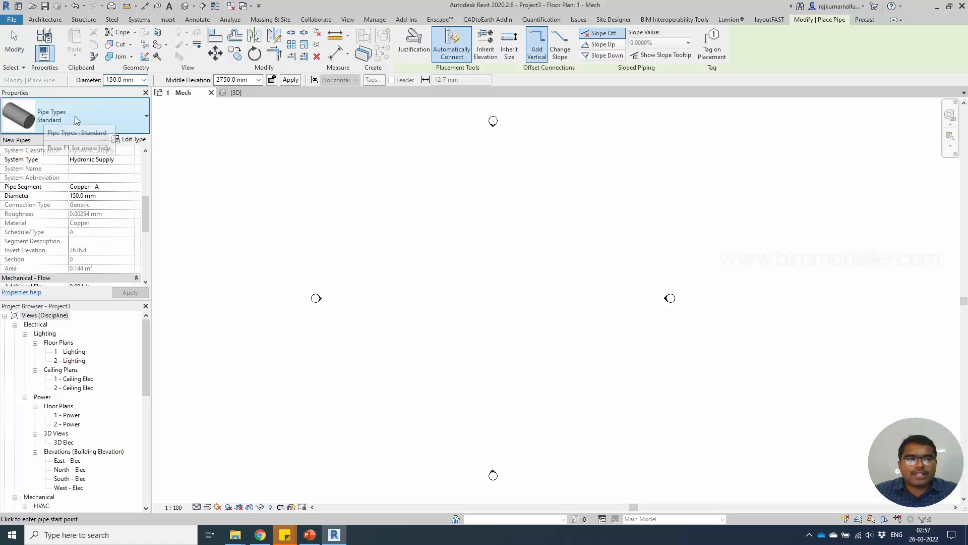
click(145, 80)
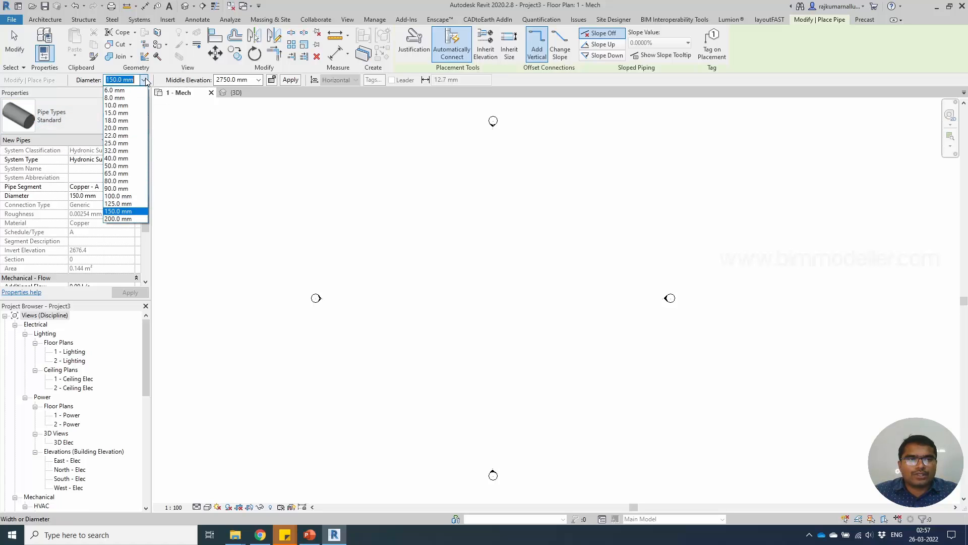
click(121, 137)
click(407, 262)
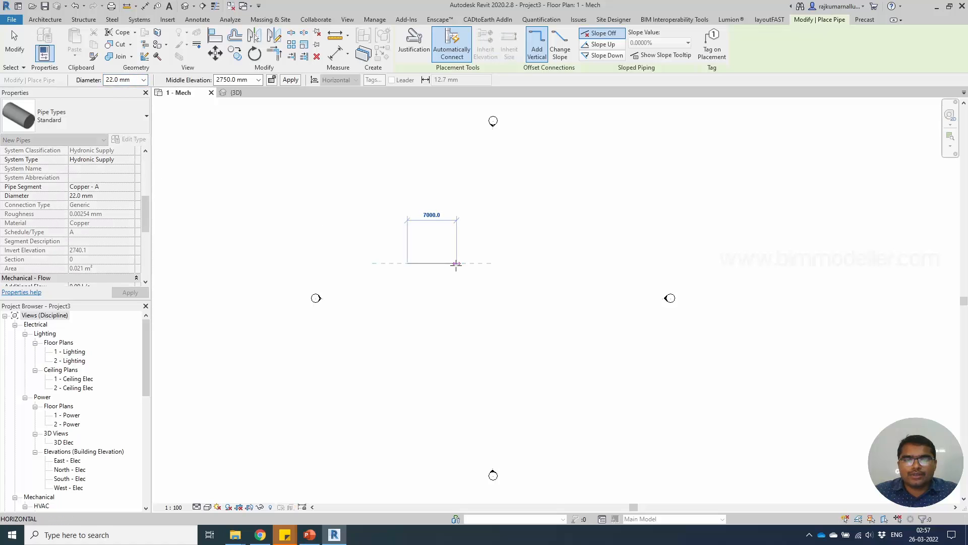
click(456, 264)
click(456, 283)
key(Escape)
key(Escape)
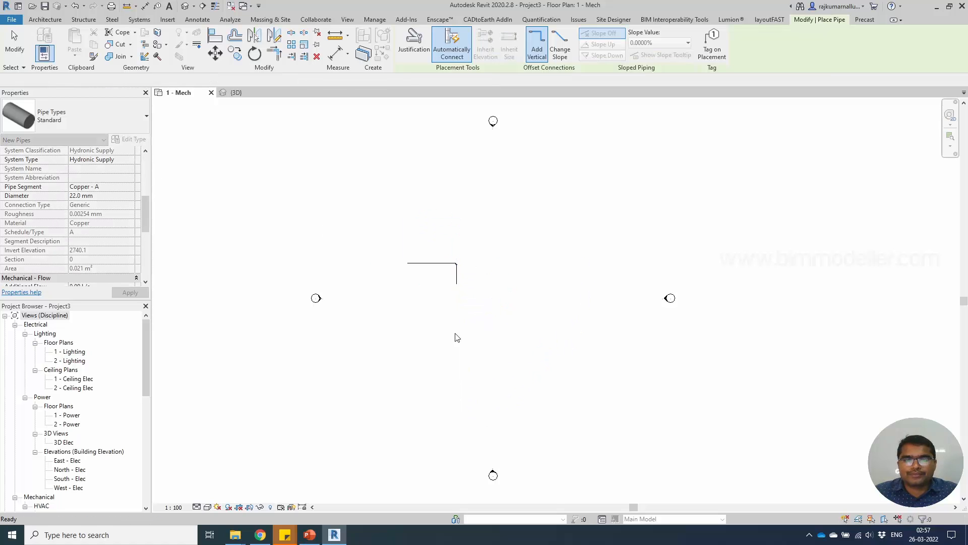
Step: Select the elbow fitting at the corner of the pipe run and examine its diameter and dimension properties
scroll(451, 263, up, 5)
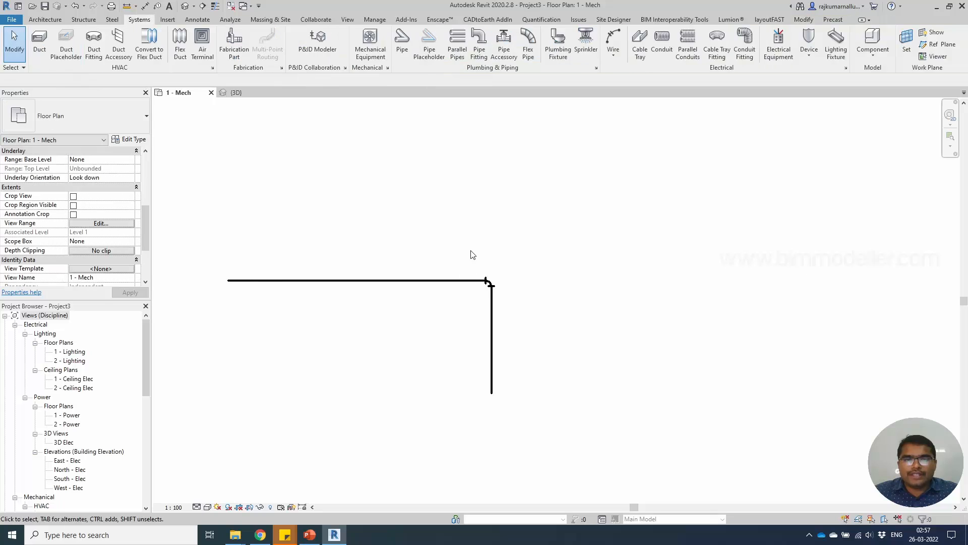
drag(473, 255, 515, 315)
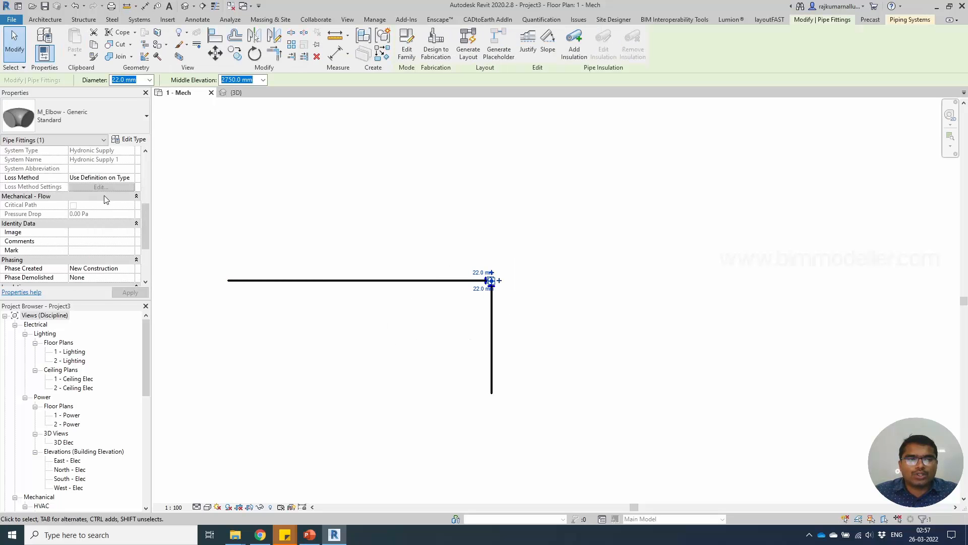
scroll(106, 199, up, 5)
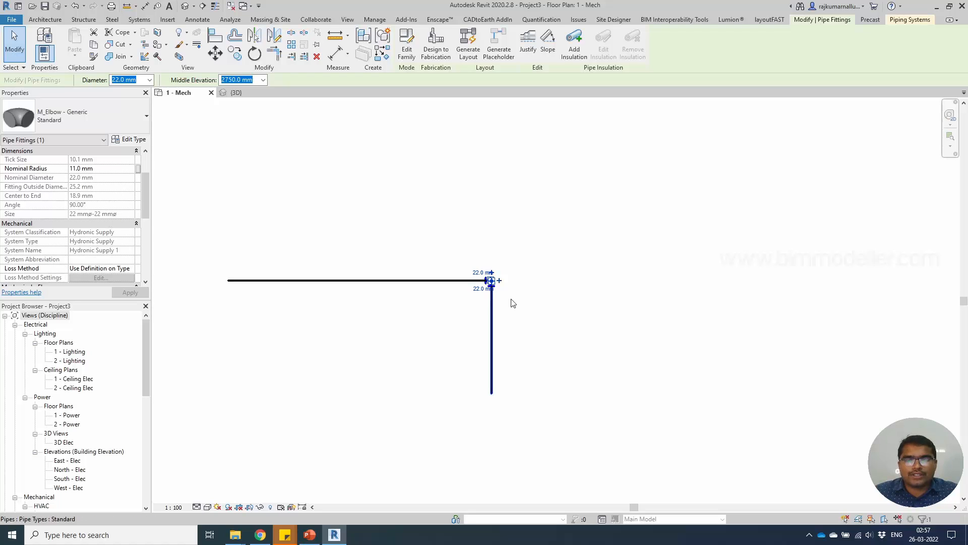
click(522, 307)
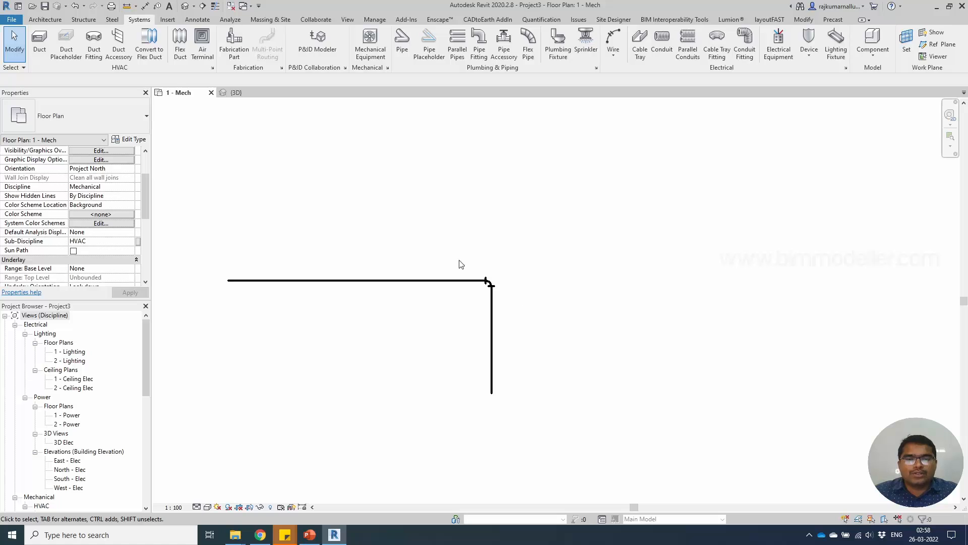
drag(447, 242, 530, 319)
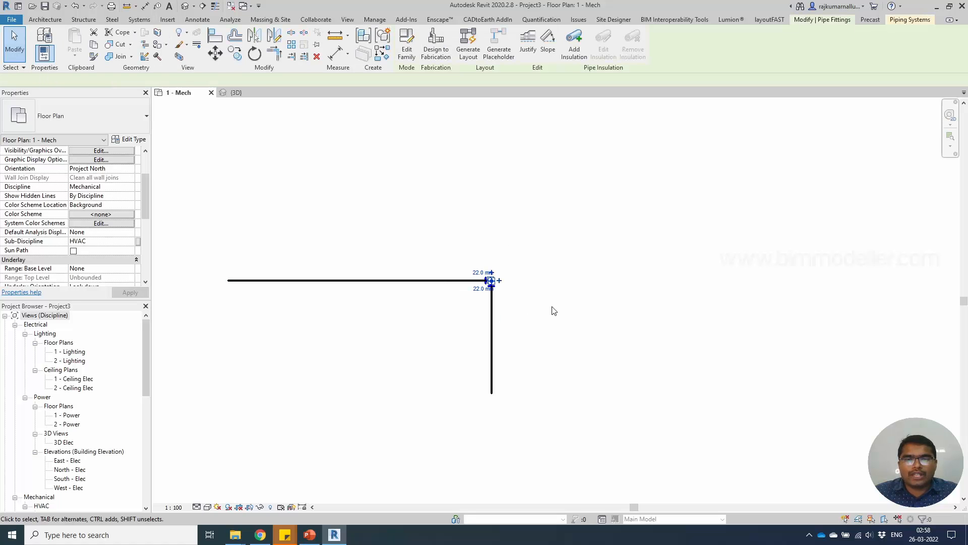
middle_drag(452, 352, 490, 352)
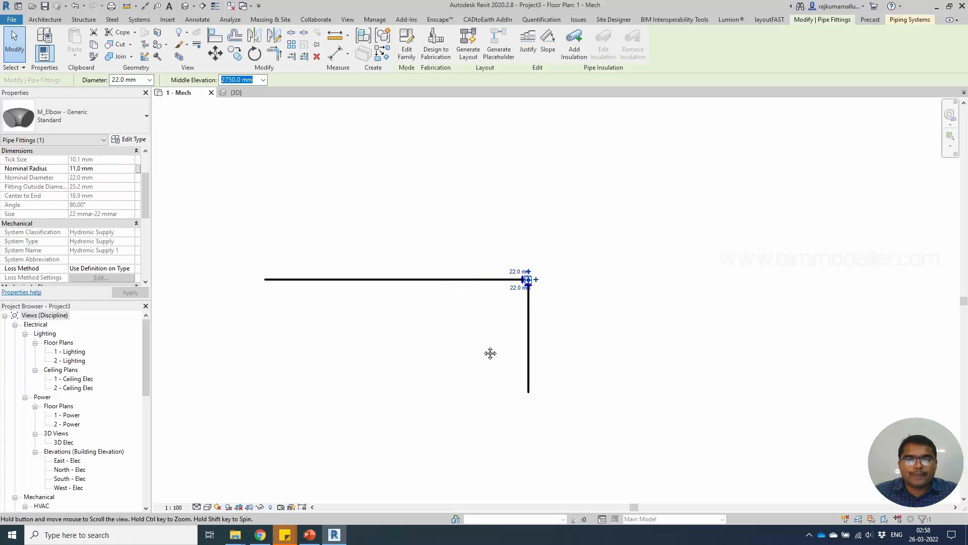
click(422, 233)
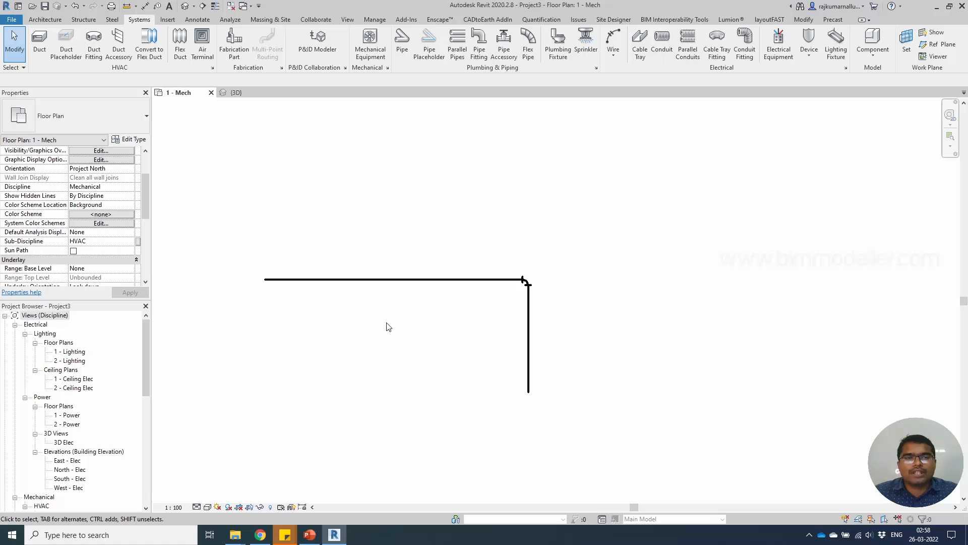
mouse_move(395, 322)
middle_down()
mouse_move(423, 322)
mouse_move(397, 317)
middle_up()
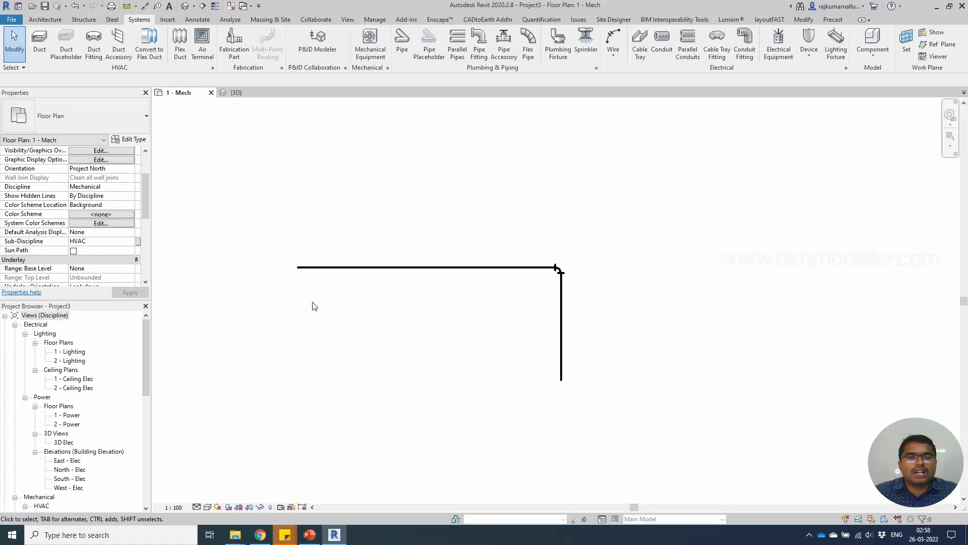
drag(277, 231, 612, 327)
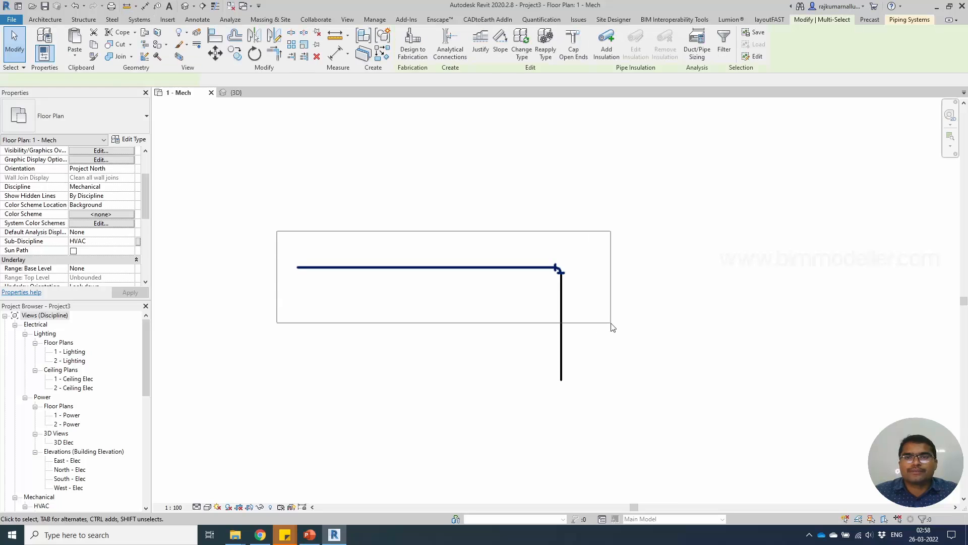
key(Escape)
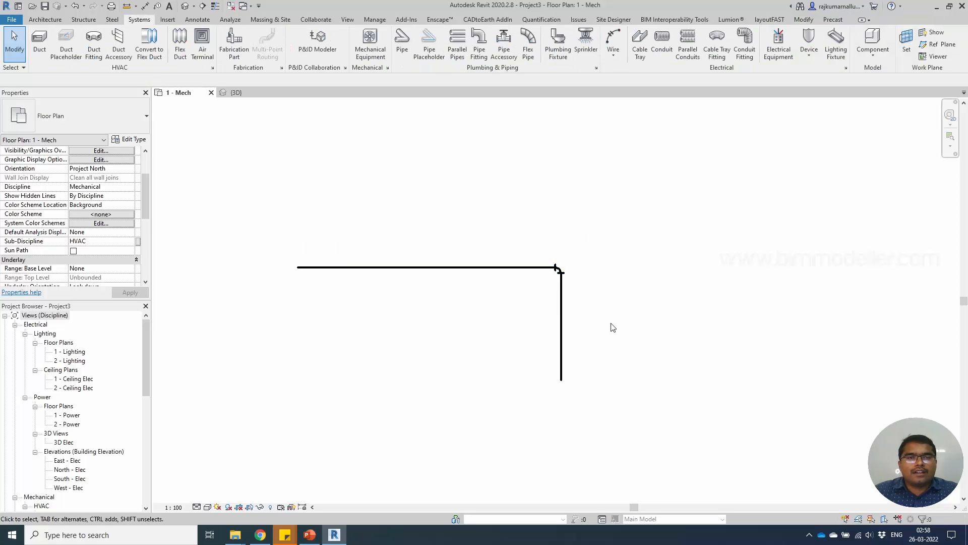